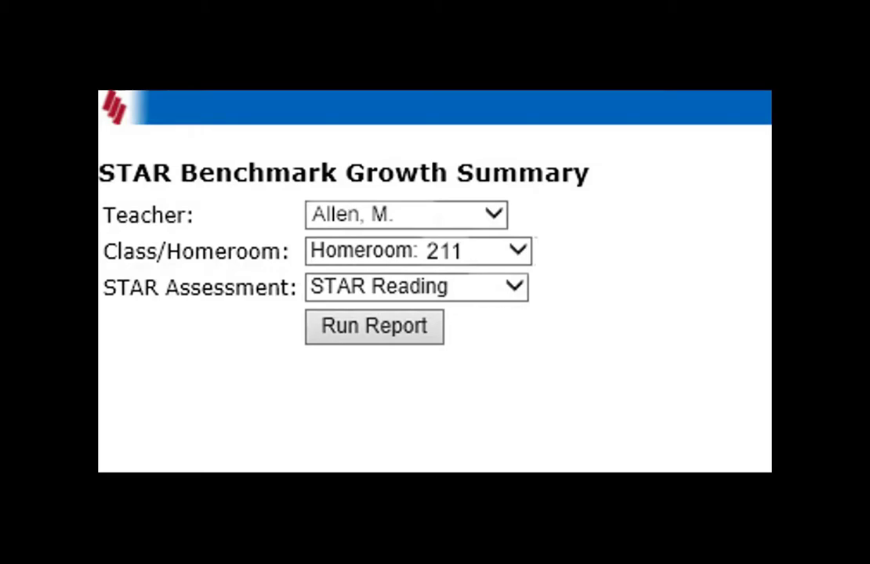
Open the Class/Homeroom dropdown to view the list of classes and homerooms
{"action": "key", "text": "alt+Down"}
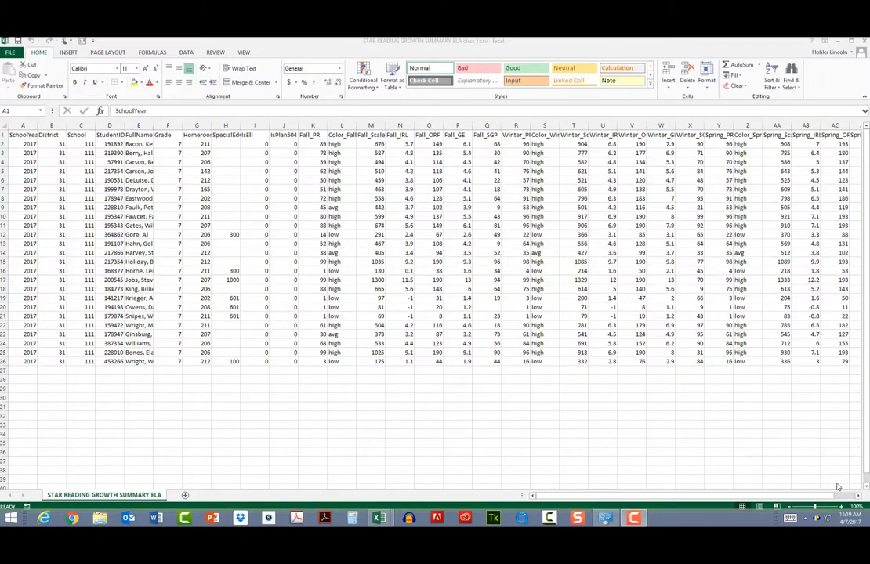
Autofit column E (FullName) and rename the sheet tab to 'All Students'
{"action": "double_click", "coordinate": [153, 125]}
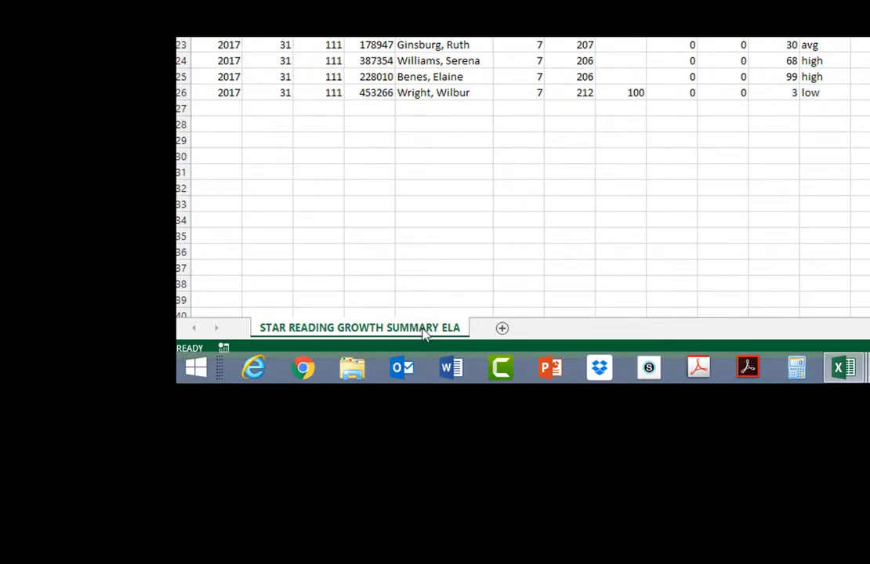
{"action": "right_click", "coordinate": [426, 330]}
{"action": "left_click", "coordinate": [492, 189]}
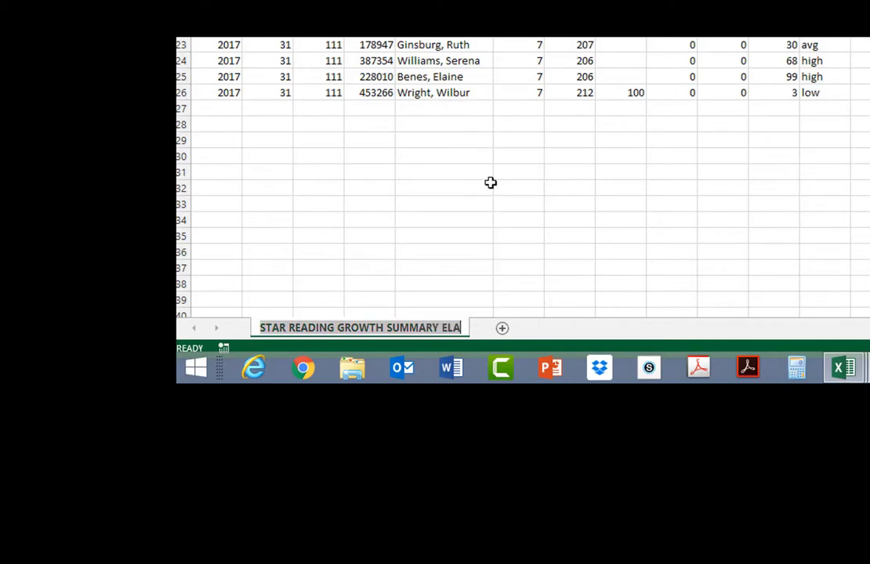
{"action": "type", "text": "All Stud"}
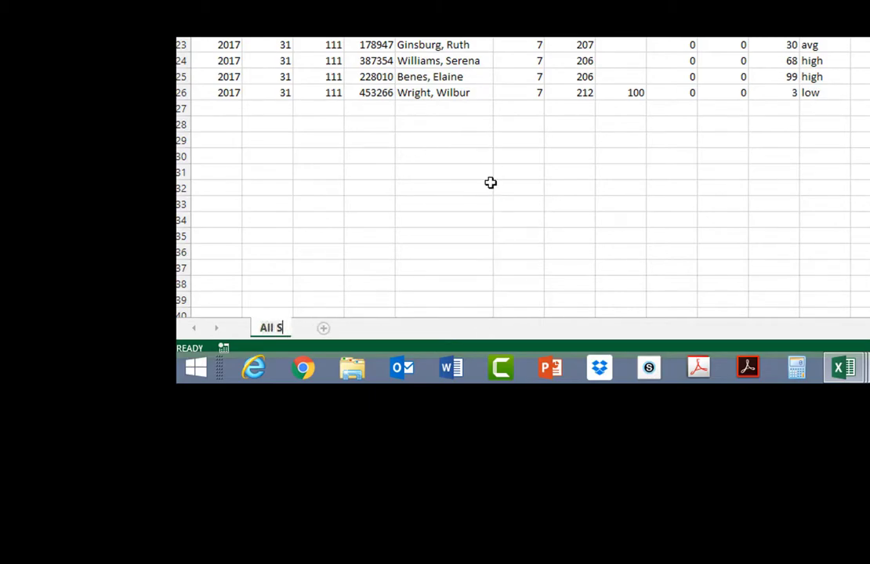
{"action": "type", "text": "ents"}
{"action": "left_click", "coordinate": [470, 174]}
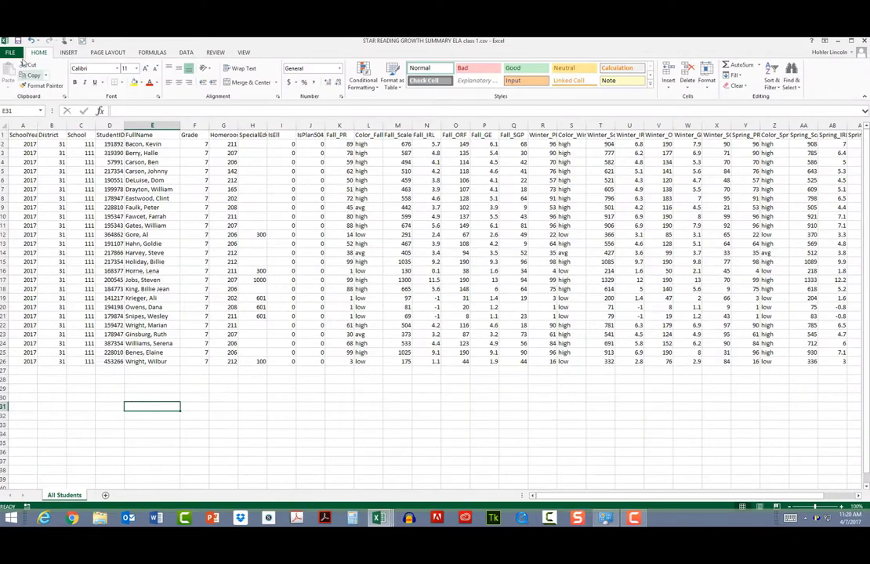
Save to the Desktop as Excel Workbook (*.xlsx), named with the teacher's name plus '2017 STAR Median SGP'
{"action": "left_click", "coordinate": [12, 52]}
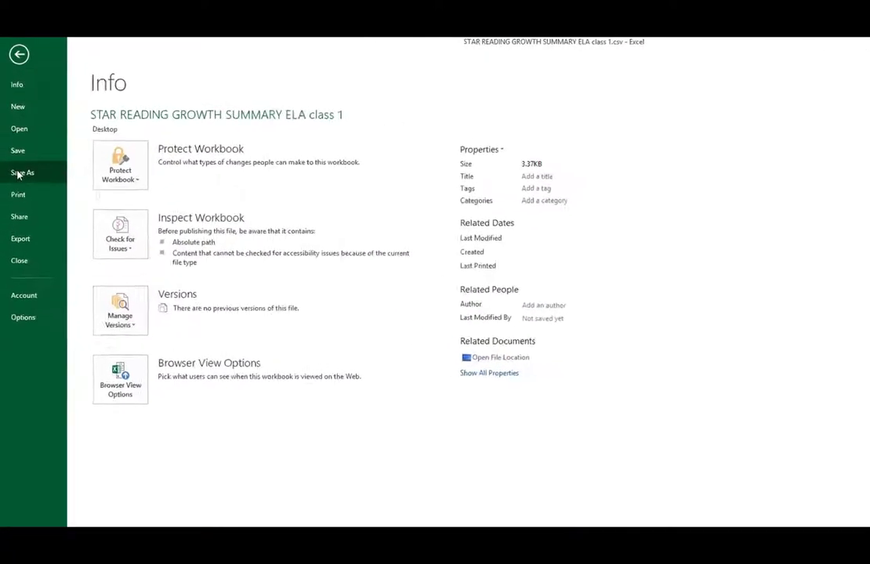
{"action": "left_click", "coordinate": [19, 154]}
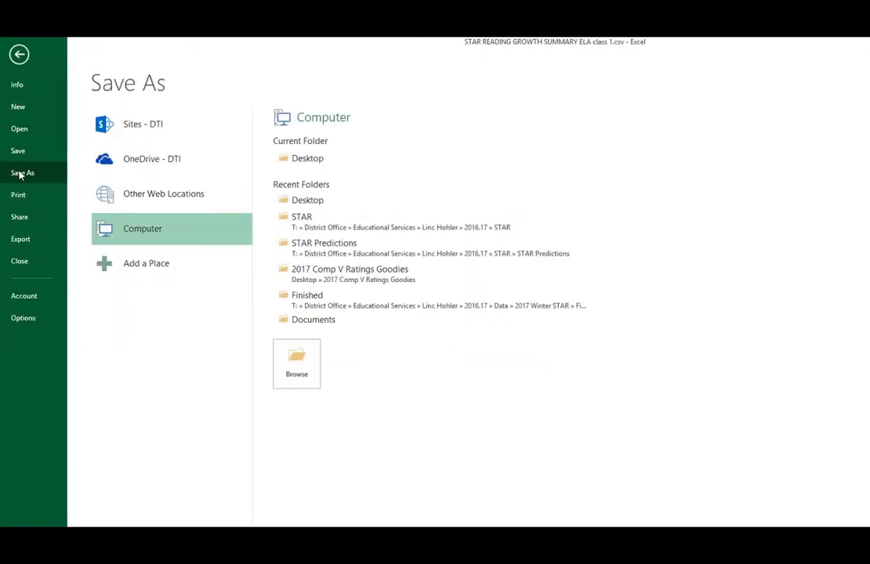
{"action": "left_click", "coordinate": [324, 200]}
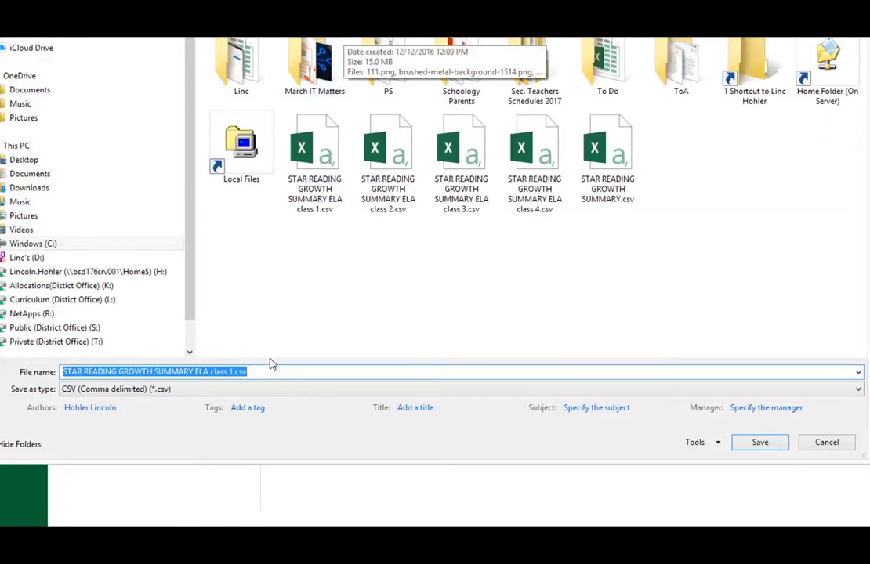
{"action": "key", "text": "BackSpace"}
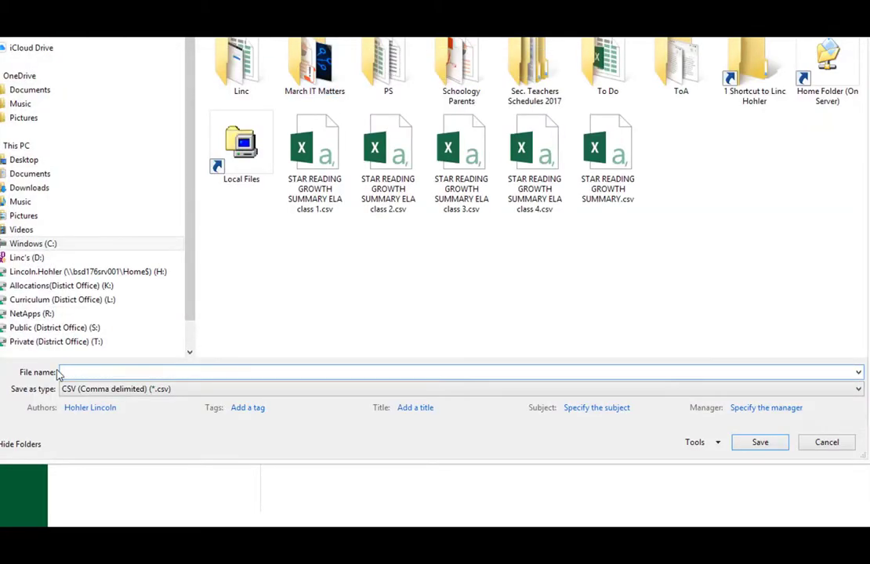
{"action": "type", "text": "M.A"}
{"action": "type", "text": "llen 2017 STAR Median SGP"}
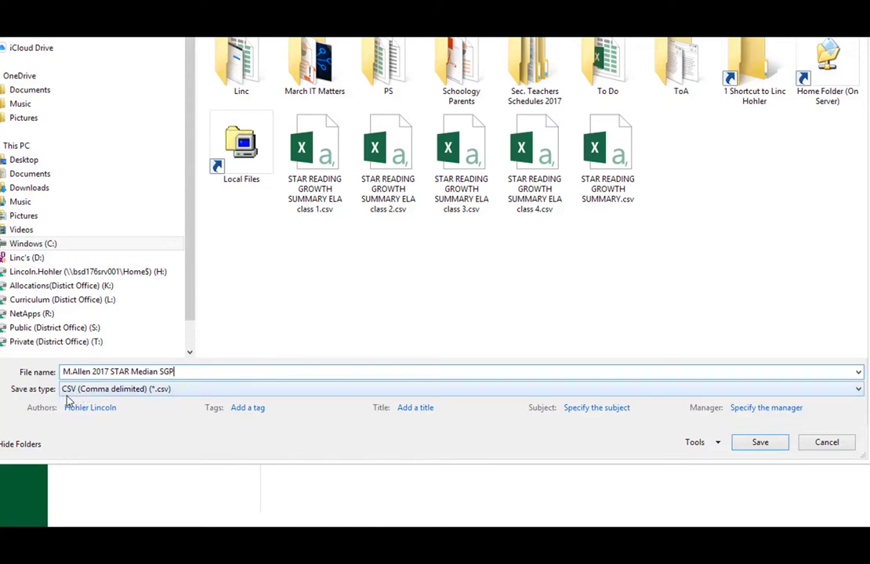
{"action": "left_click", "coordinate": [831, 389]}
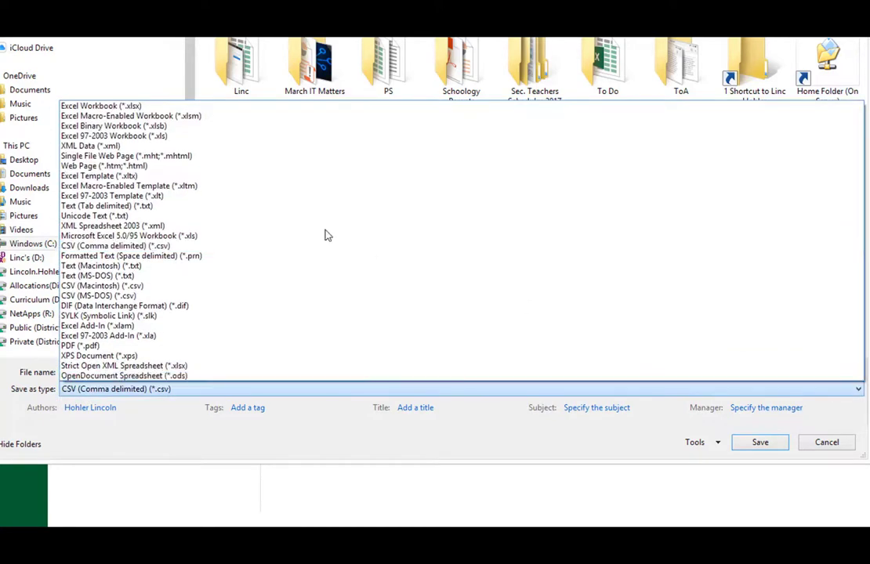
{"action": "left_click", "coordinate": [100, 106]}
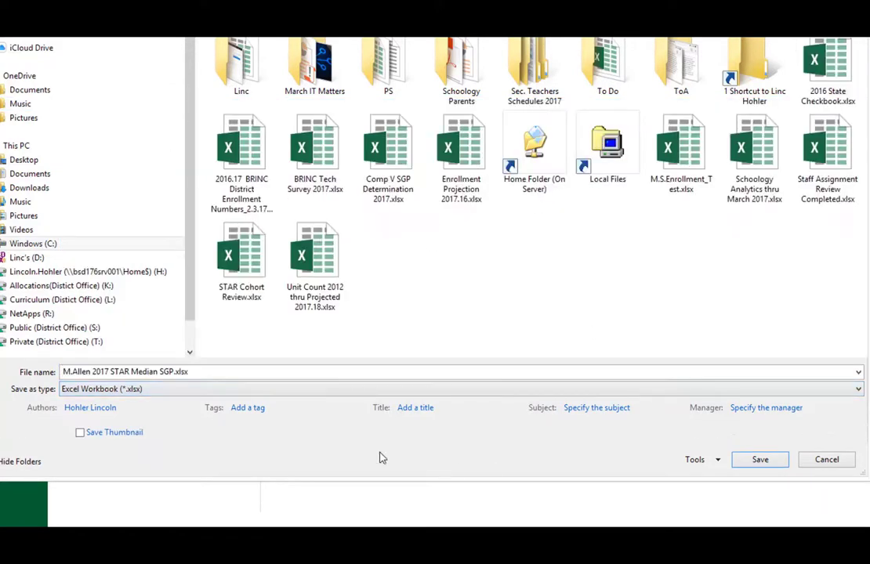
{"action": "left_click", "coordinate": [761, 460]}
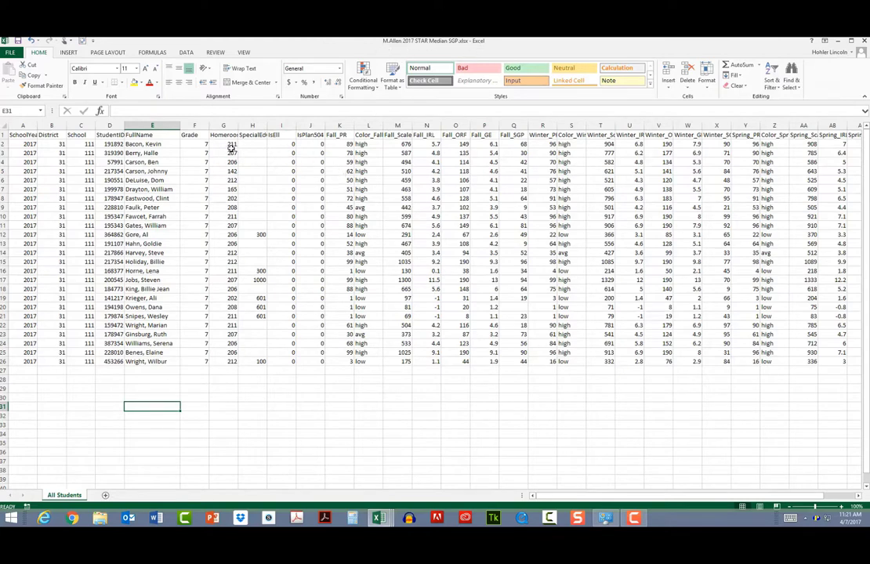
Copy the class 3 student rows A2:AE26 from the class 3 CSV window
{"action": "mouse_move", "coordinate": [382, 523]}
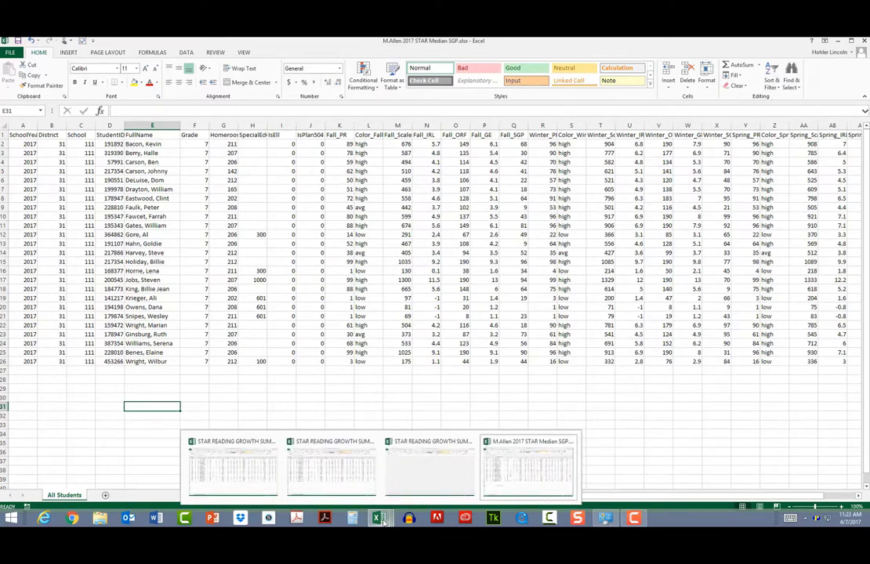
{"action": "left_click", "coordinate": [337, 468]}
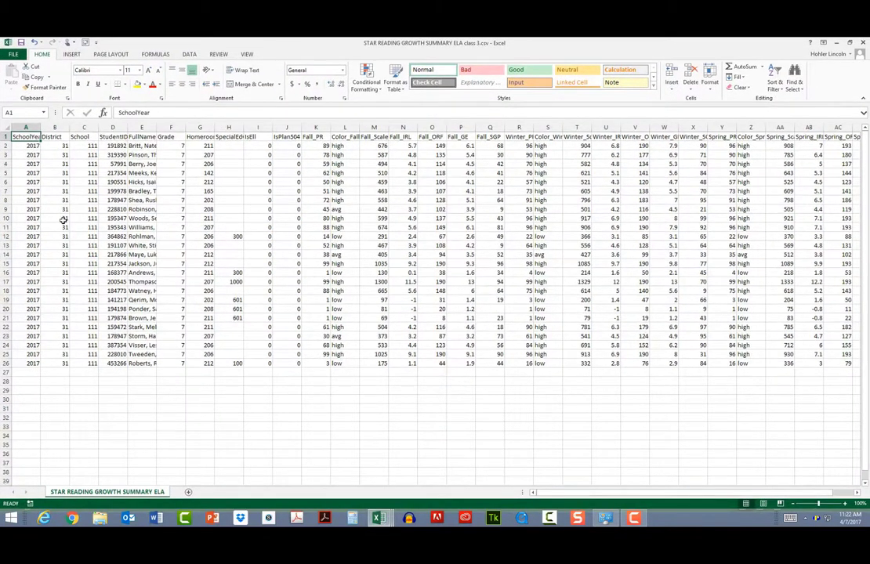
{"action": "left_click_drag", "start_coordinate": [25, 146], "coordinate": [816, 364]}
{"action": "right_click", "coordinate": [641, 289]}
{"action": "left_click", "coordinate": [682, 309]}
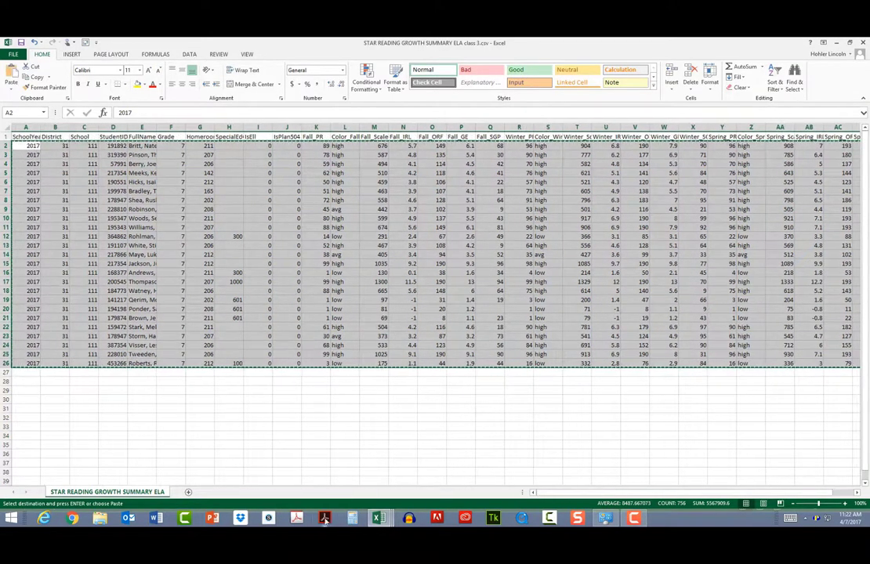
Paste the class 3 rows at A27 of the Median SGP workbook, extending data to row 51
{"action": "left_click", "coordinate": [378, 519]}
{"action": "left_click", "coordinate": [523, 466]}
{"action": "right_click", "coordinate": [20, 374]}
{"action": "left_click", "coordinate": [60, 204]}
{"action": "left_click", "coordinate": [283, 352]}
{"action": "scroll", "coordinate": [339, 365], "scroll_direction": "down", "scroll_amount": 10}
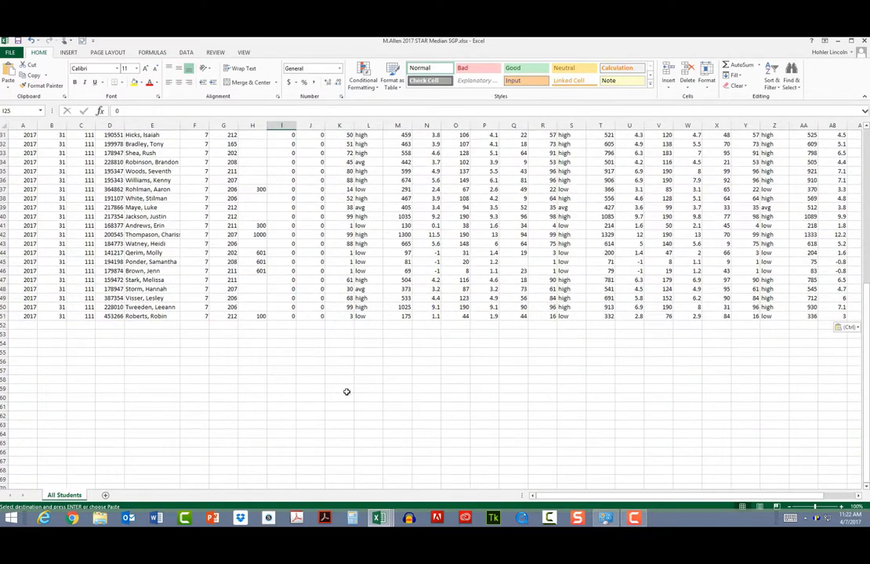
{"action": "key", "text": "ctrl+z"}
Select columns A through D and hide them, leaving FullName as the first visible column
{"action": "left_click", "coordinate": [22, 126]}
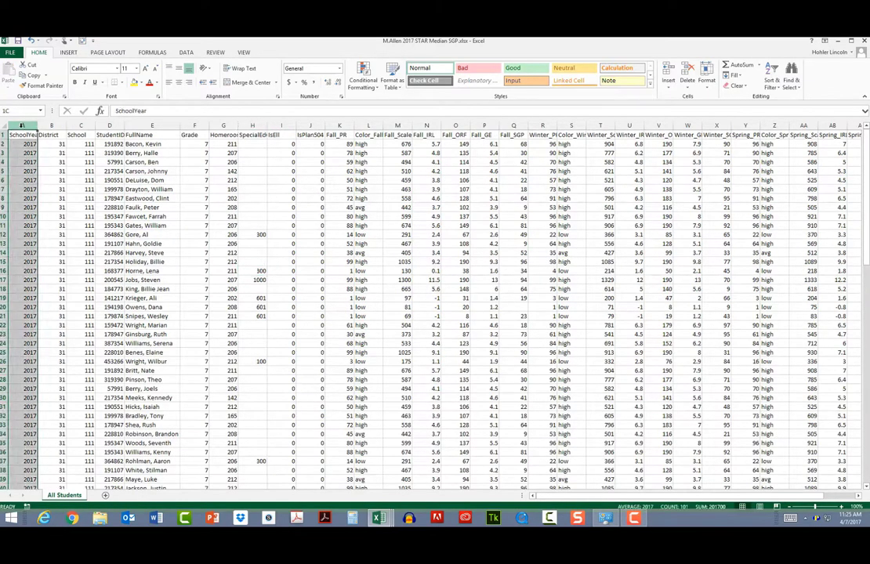
{"action": "left_click_drag", "start_coordinate": [31, 127], "coordinate": [105, 125]}
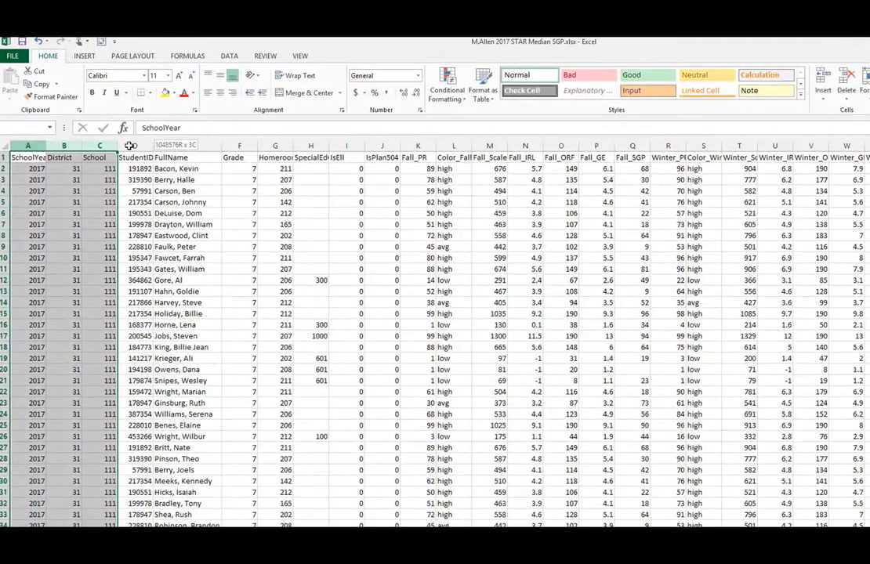
{"action": "left_click_drag", "start_coordinate": [130, 146], "coordinate": [28, 145]}
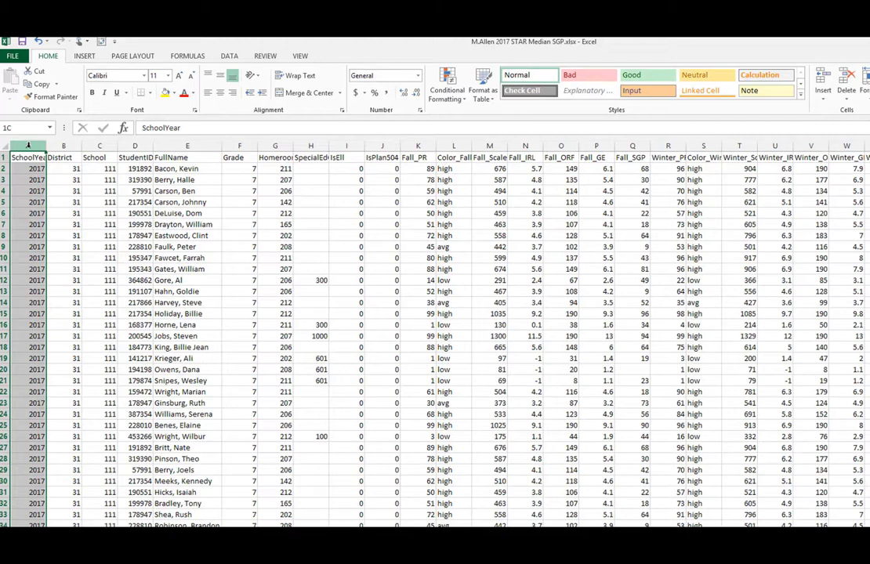
{"action": "left_click_drag", "start_coordinate": [28, 146], "coordinate": [127, 146]}
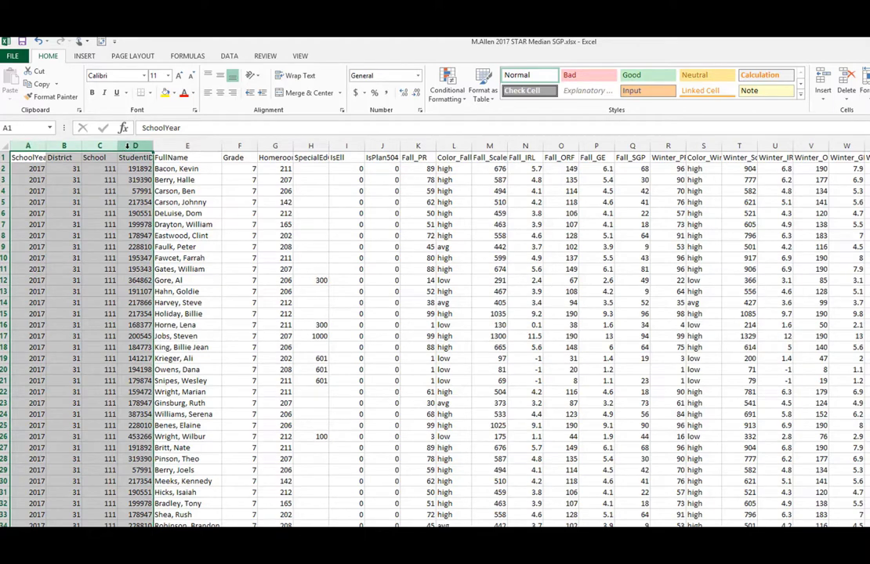
{"action": "right_click", "coordinate": [128, 146]}
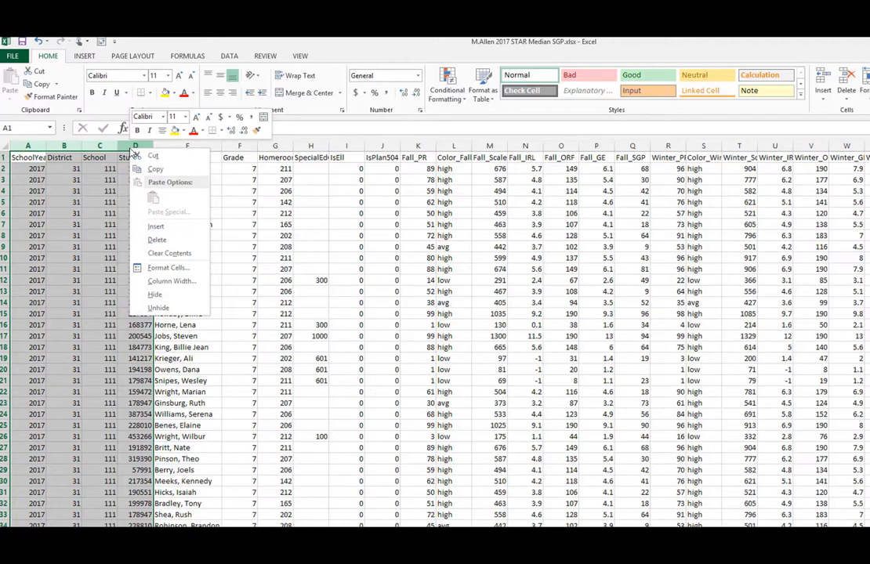
{"action": "left_click", "coordinate": [156, 294]}
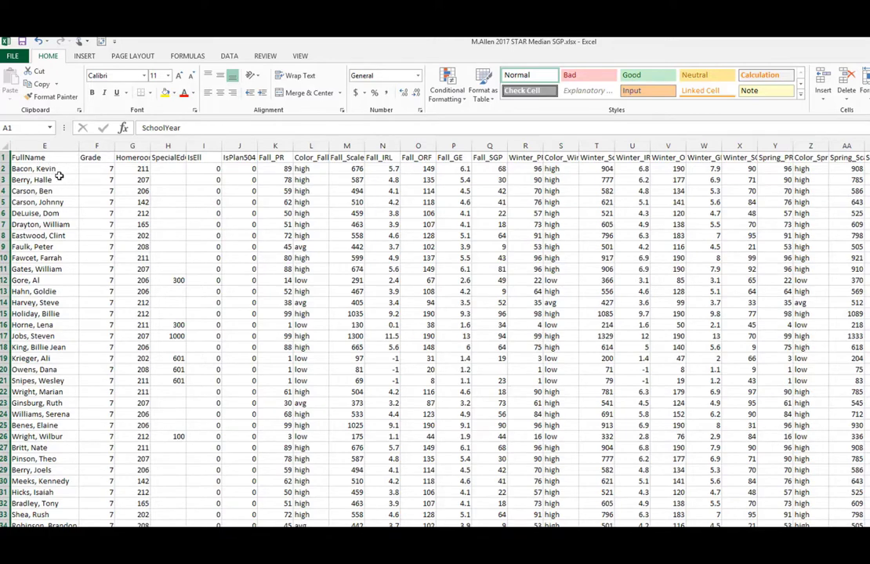
{"action": "left_click", "coordinate": [95, 146]}
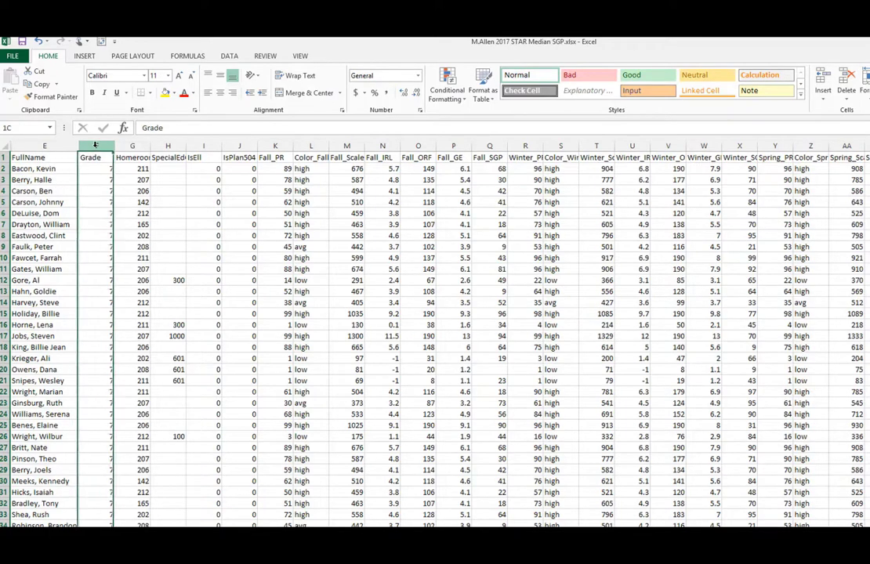
{"action": "left_click", "coordinate": [172, 202]}
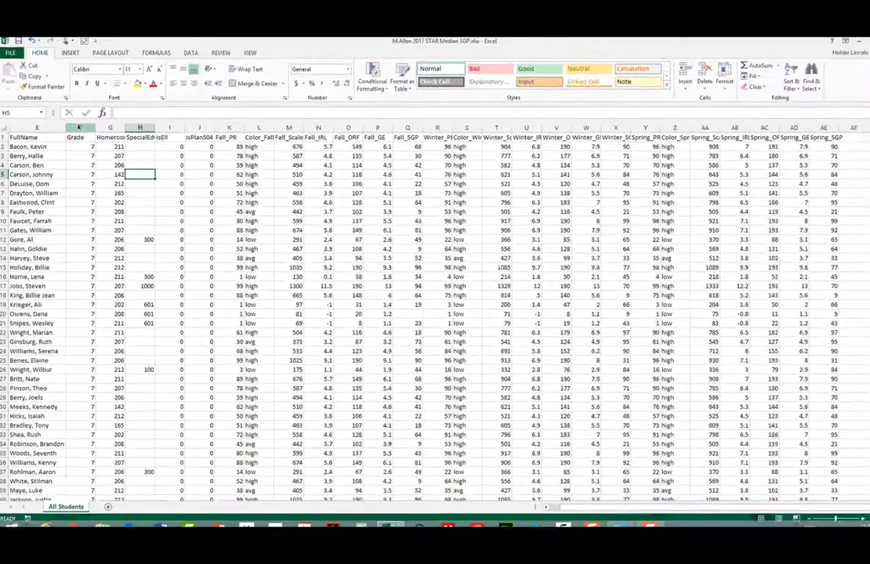
Select columns F through AD and hide them, placing FullName beside Spring_SGP
{"action": "left_click_drag", "start_coordinate": [97, 146], "coordinate": [341, 148]}
{"action": "left_click_drag", "start_coordinate": [279, 130], "coordinate": [775, 116]}
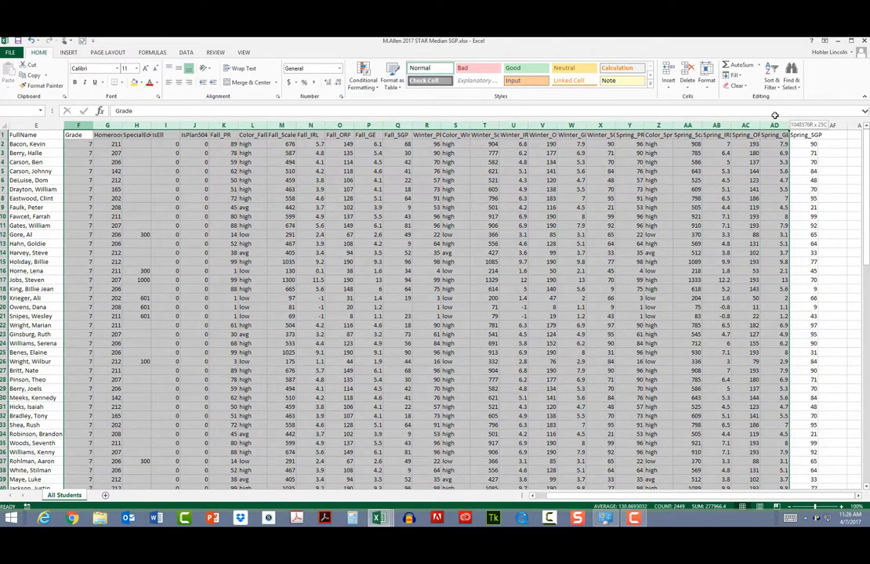
{"action": "left_click_drag", "start_coordinate": [774, 116], "coordinate": [777, 124]}
{"action": "right_click", "coordinate": [776, 125]}
{"action": "left_click", "coordinate": [799, 248]}
{"action": "left_click", "coordinate": [214, 333]}
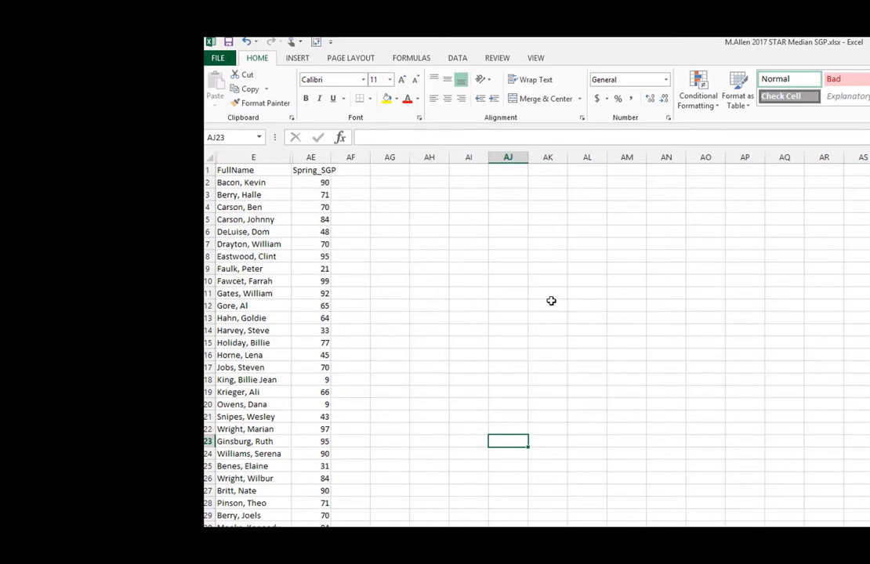
{"action": "left_click", "coordinate": [269, 256]}
{"action": "left_click", "coordinate": [386, 98]}
{"action": "left_click", "coordinate": [264, 319]}
{"action": "scroll", "coordinate": [400, 379], "scroll_direction": "down", "scroll_amount": 10}
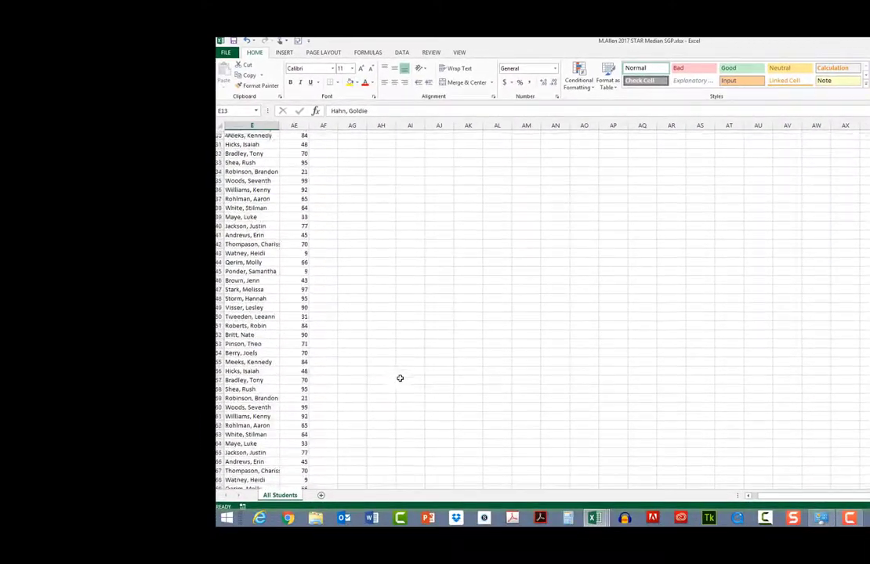
{"action": "scroll", "coordinate": [400, 379], "scroll_direction": "down", "scroll_amount": 4}
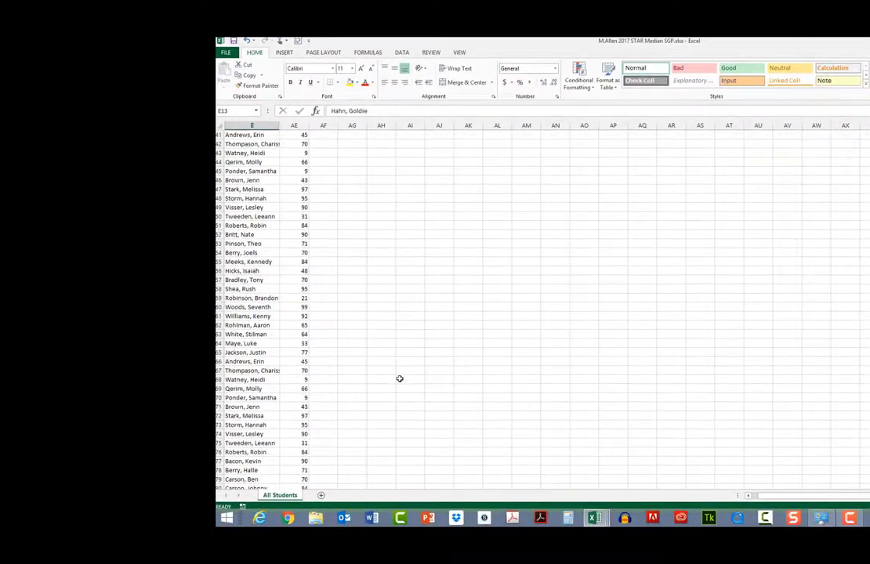
{"action": "left_click", "coordinate": [266, 343]}
{"action": "left_click", "coordinate": [351, 86]}
{"action": "scroll", "coordinate": [405, 357], "scroll_direction": "down", "scroll_amount": 7}
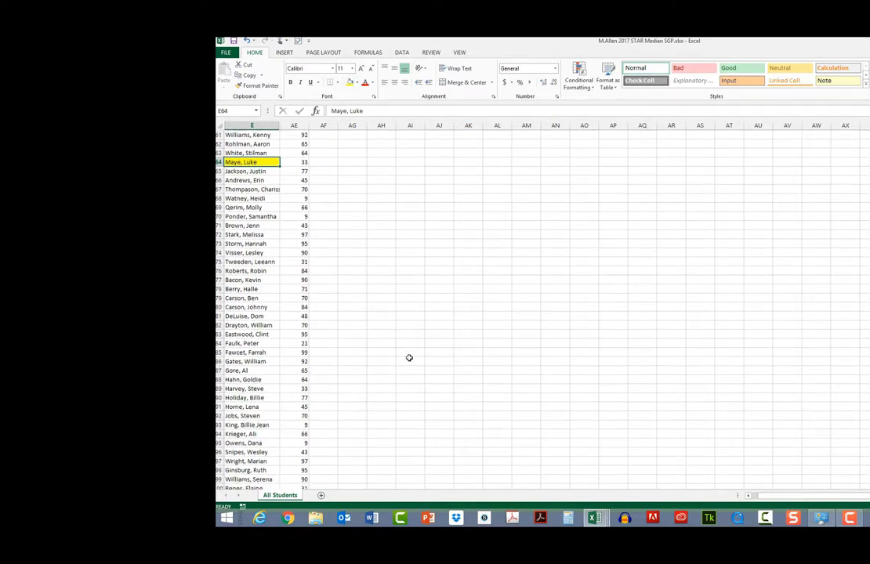
{"action": "scroll", "coordinate": [408, 359], "scroll_direction": "down", "scroll_amount": 7}
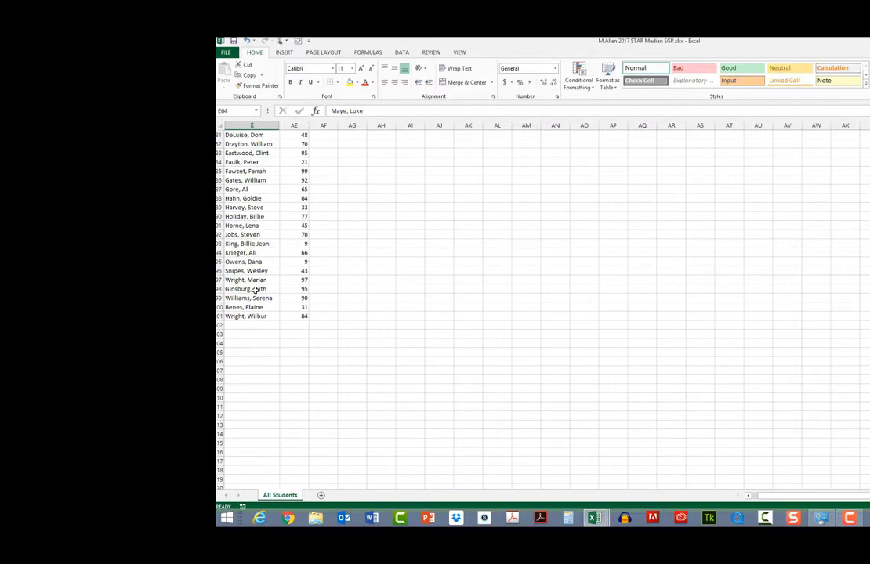
{"action": "left_click", "coordinate": [274, 289]}
{"action": "left_click", "coordinate": [352, 83]}
{"action": "left_click", "coordinate": [271, 307]}
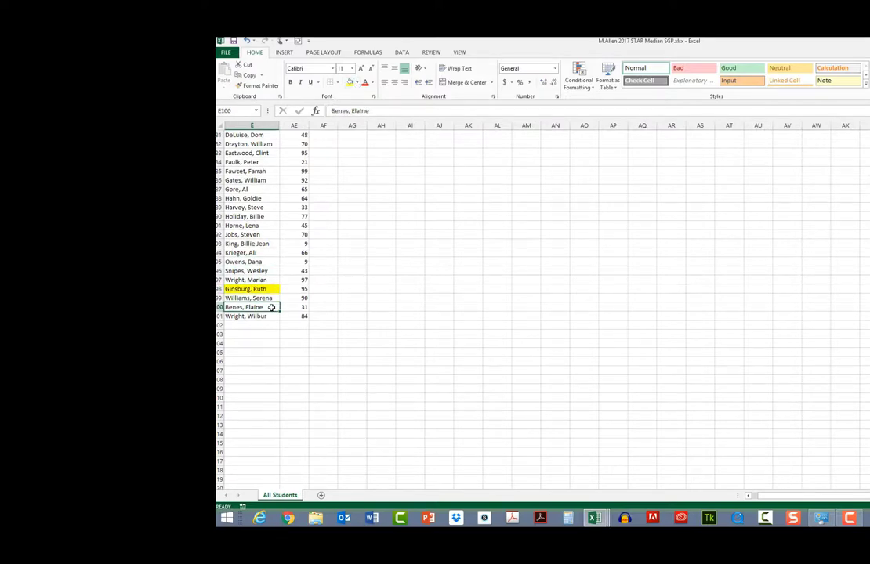
{"action": "left_click", "coordinate": [352, 83]}
{"action": "scroll", "coordinate": [484, 359], "scroll_direction": "up", "scroll_amount": 20}
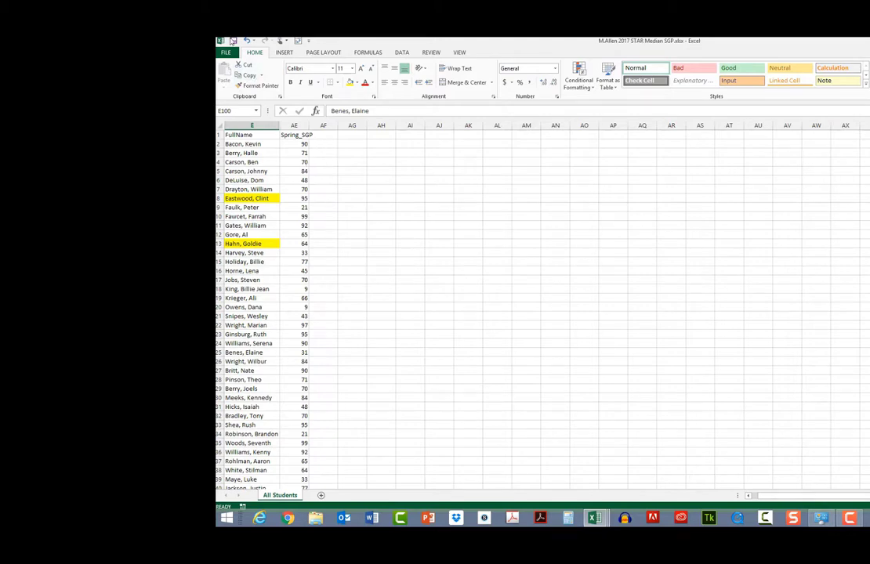
{"action": "left_click", "coordinate": [559, 328]}
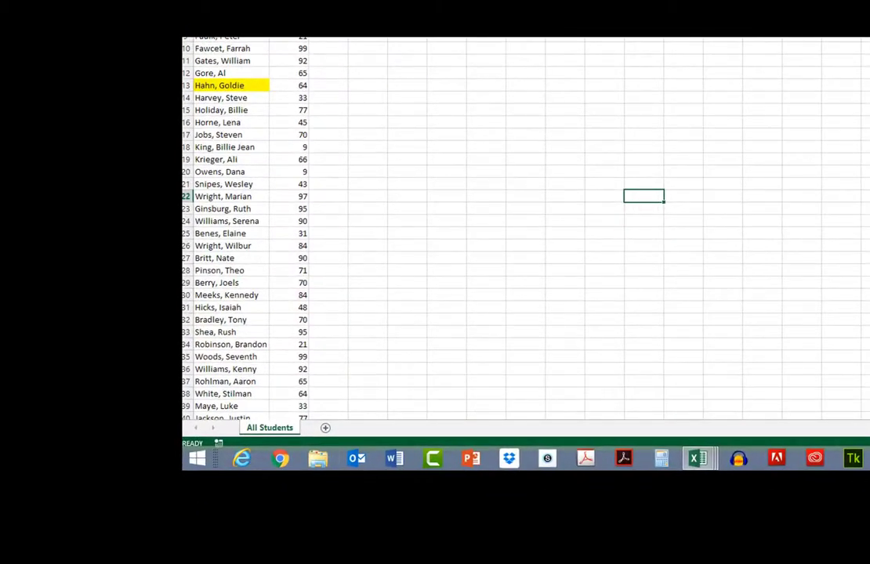
Copy the All Students sheet to the end with Create a copy, then open All Students (2)
{"action": "right_click", "coordinate": [275, 434]}
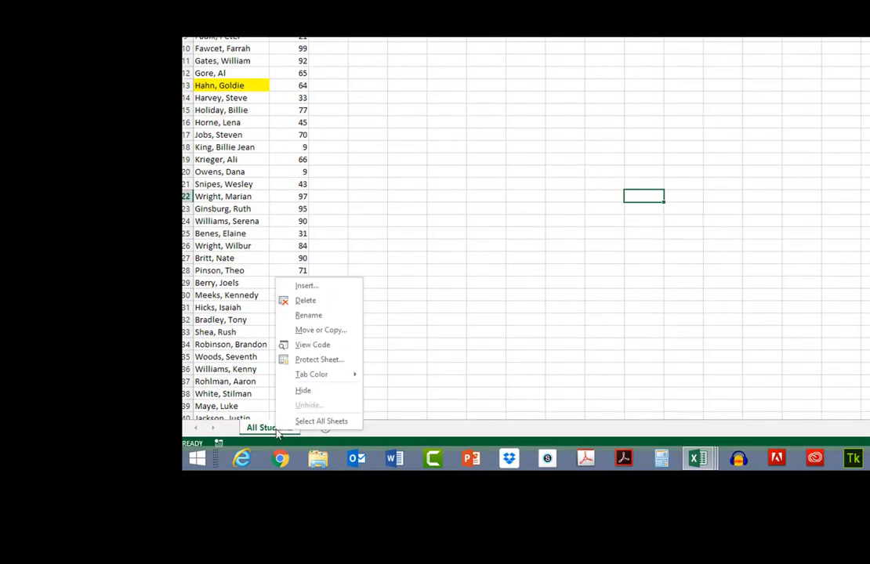
{"action": "left_click", "coordinate": [321, 331]}
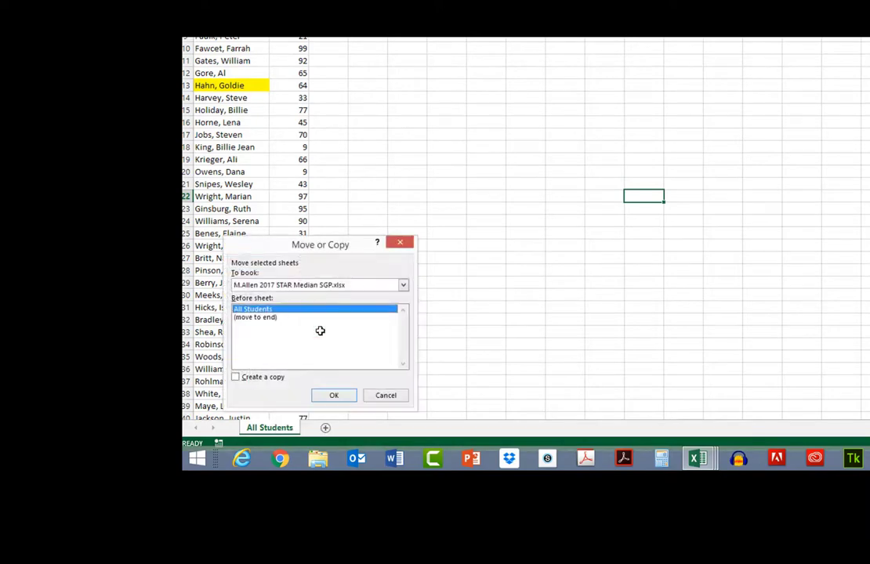
{"action": "left_click", "coordinate": [251, 318]}
{"action": "left_click", "coordinate": [236, 377]}
{"action": "left_click", "coordinate": [333, 396]}
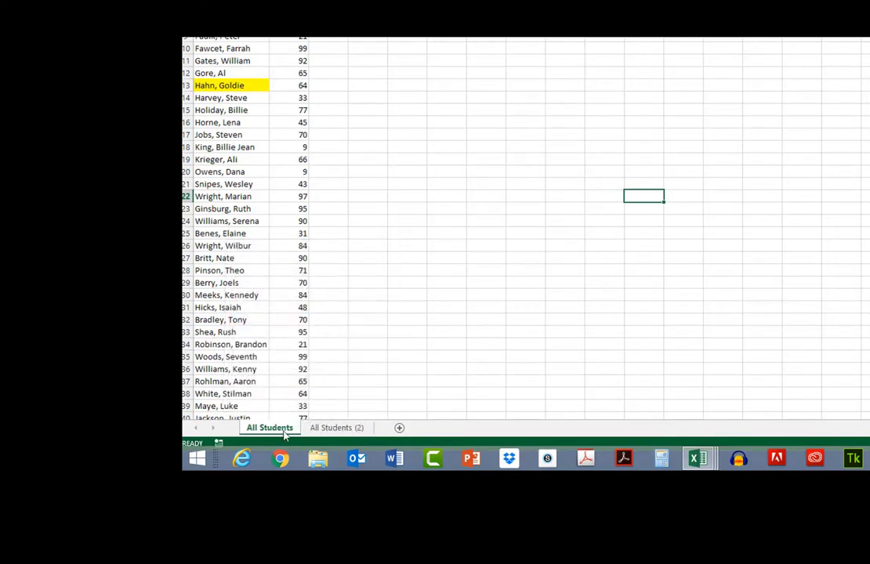
{"action": "left_click", "coordinate": [338, 428]}
{"action": "left_click", "coordinate": [359, 429]}
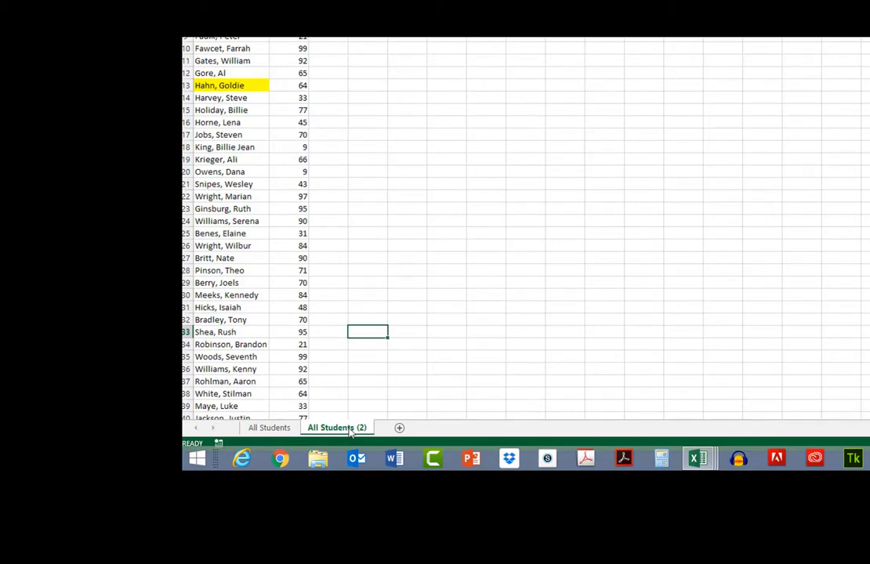
Rename the All Students (2) tab to 'Verified Roster'
{"action": "right_click", "coordinate": [352, 433]}
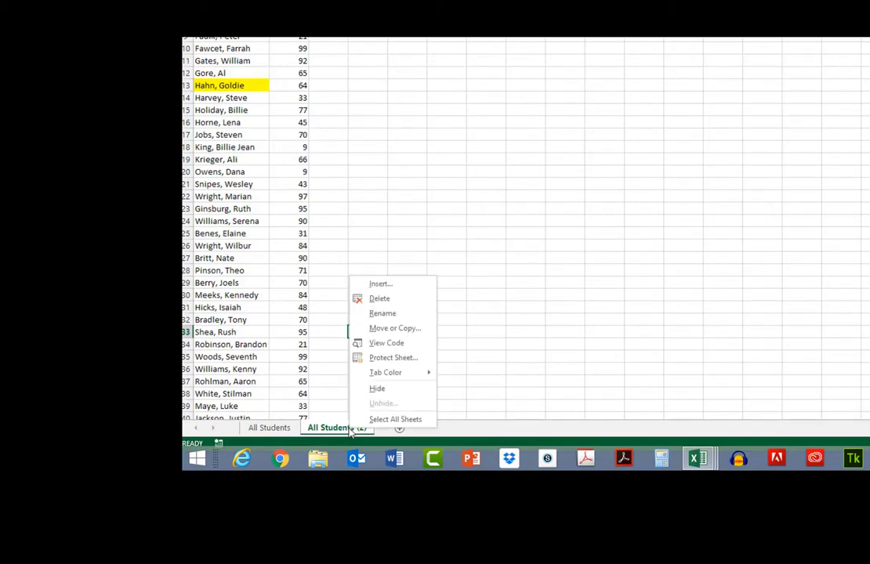
{"action": "left_click", "coordinate": [379, 313]}
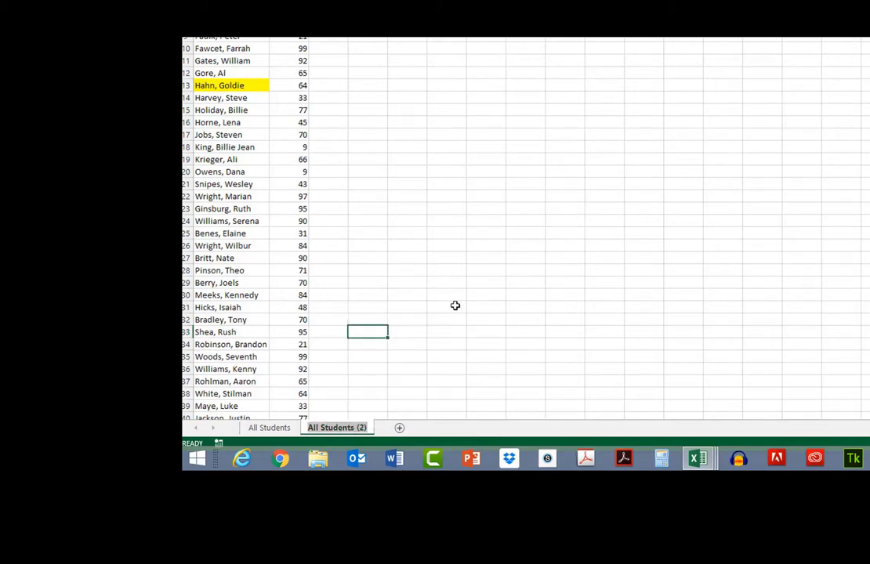
{"action": "type", "text": "Verifie"}
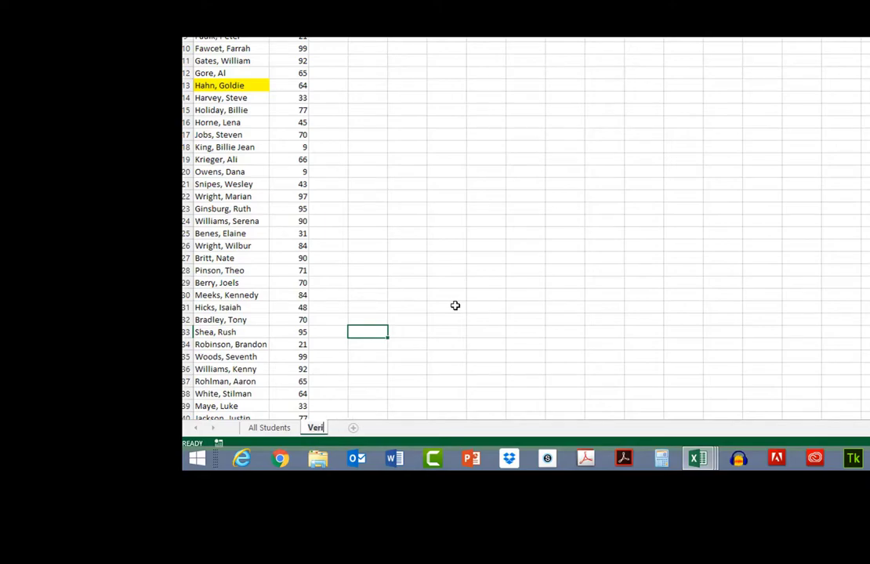
{"action": "type", "text": "d Roster"}
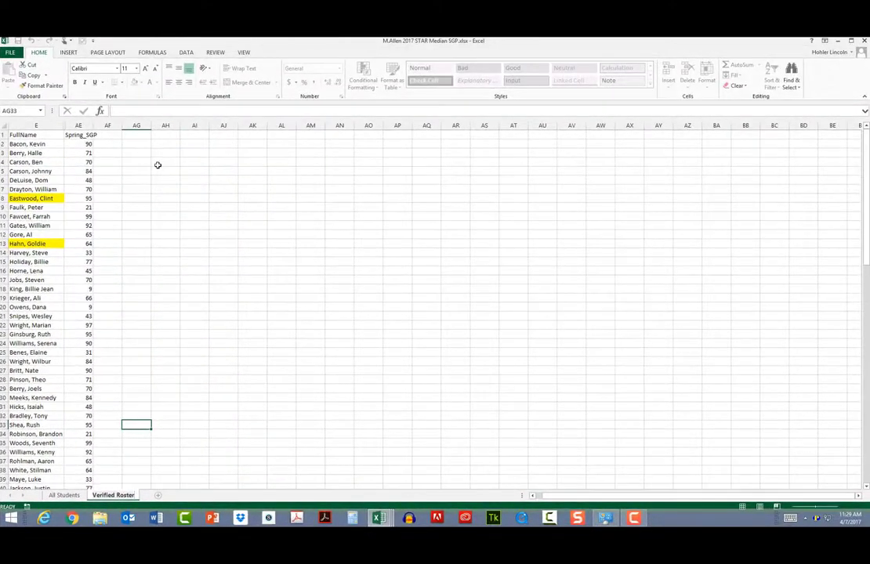
{"action": "left_click", "coordinate": [209, 138]}
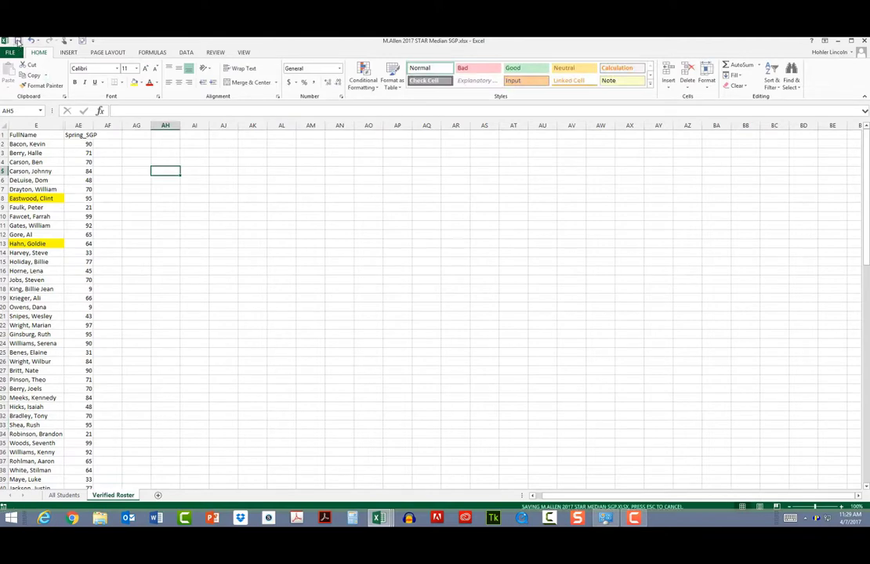
{"action": "left_click", "coordinate": [333, 327]}
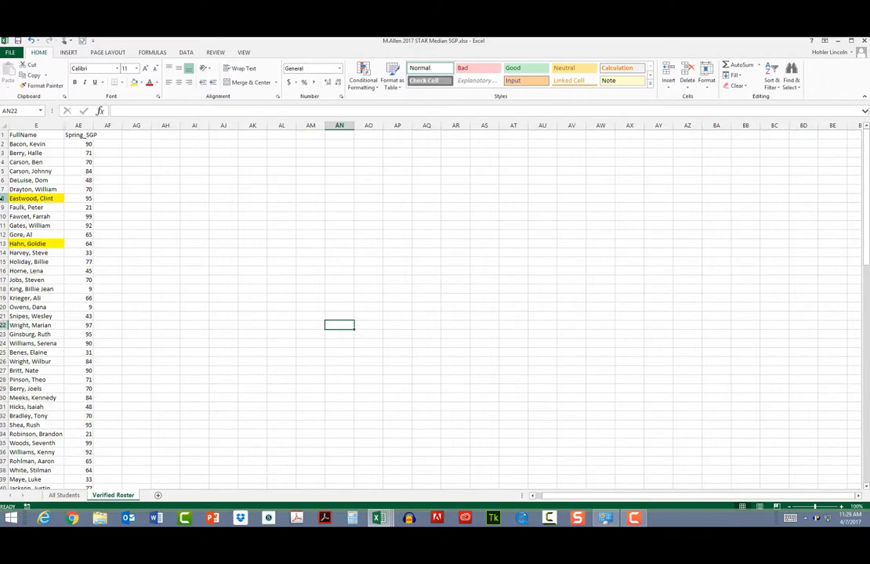
Delete the yellow-highlighted student rows 8 and 12
{"action": "left_click", "coordinate": [2, 198]}
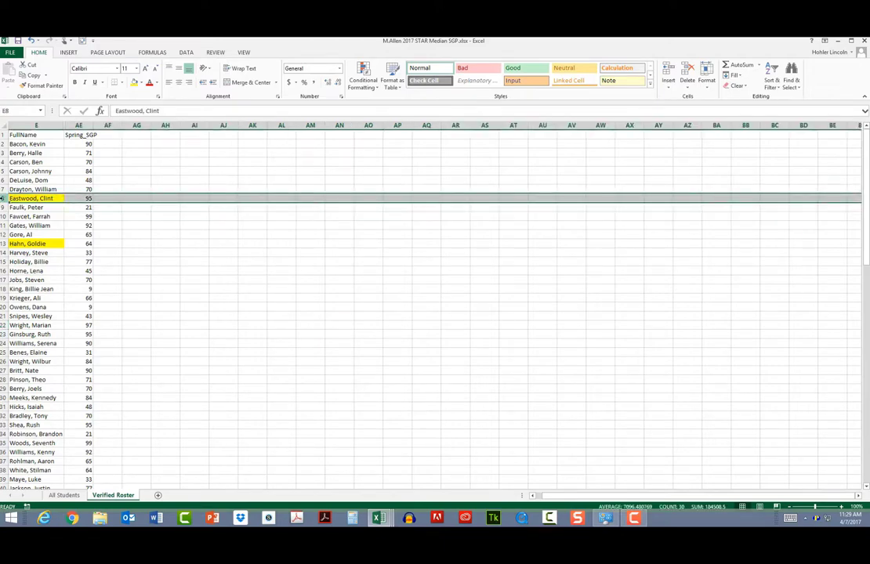
{"action": "right_click", "coordinate": [2, 198]}
{"action": "left_click", "coordinate": [32, 276]}
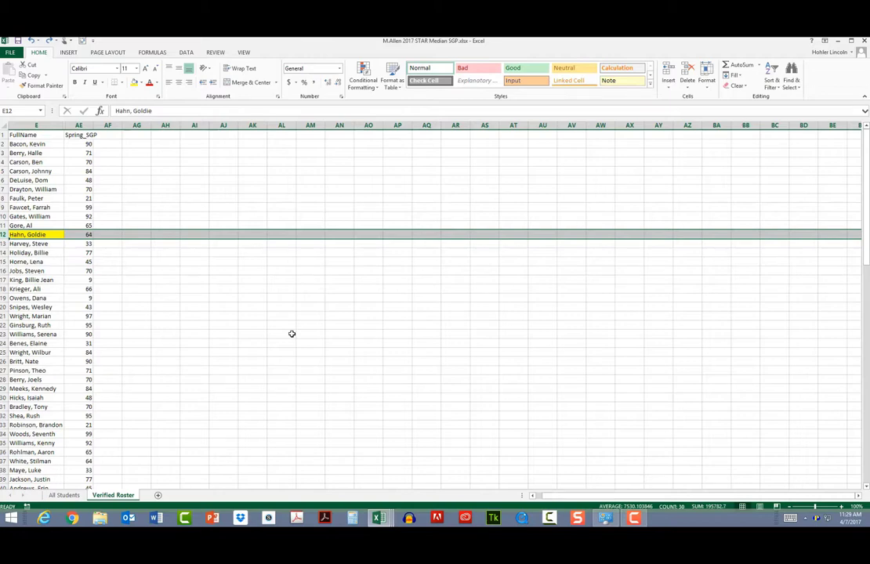
{"action": "left_click", "coordinate": [281, 307]}
{"action": "left_click", "coordinate": [3, 235]}
{"action": "right_click", "coordinate": [4, 234]}
{"action": "left_click", "coordinate": [23, 306]}
Delete the remaining highlighted student rows 62, 95 and 96
{"action": "scroll", "coordinate": [241, 291], "scroll_direction": "down", "scroll_amount": 13}
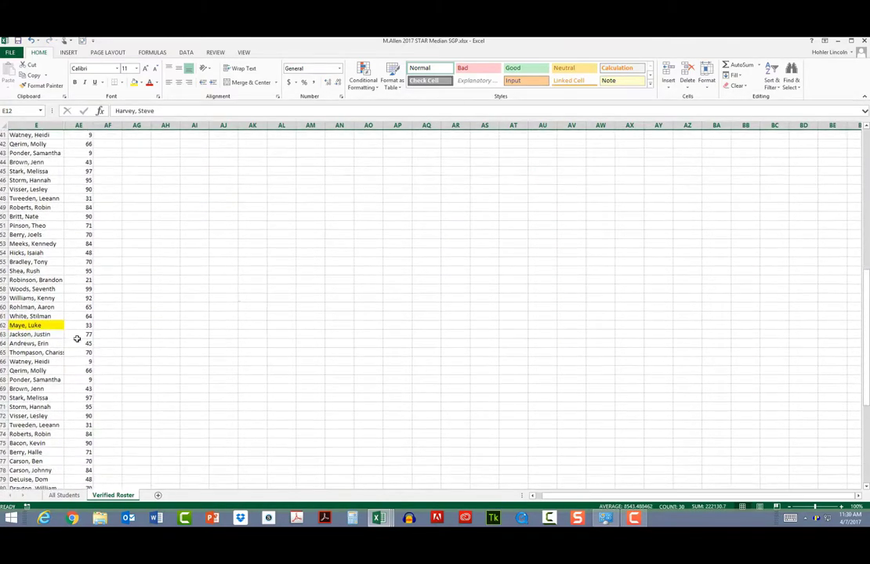
{"action": "left_click", "coordinate": [3, 325]}
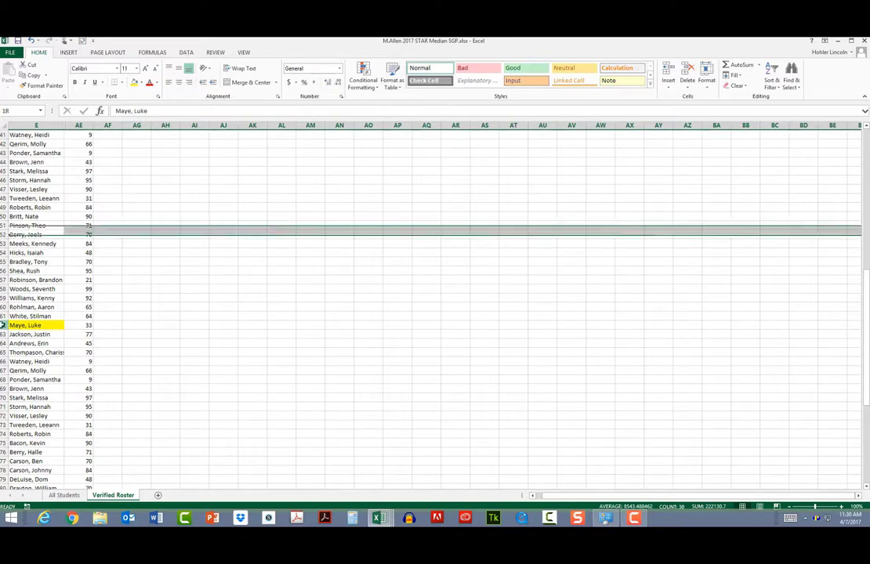
{"action": "right_click", "coordinate": [4, 325]}
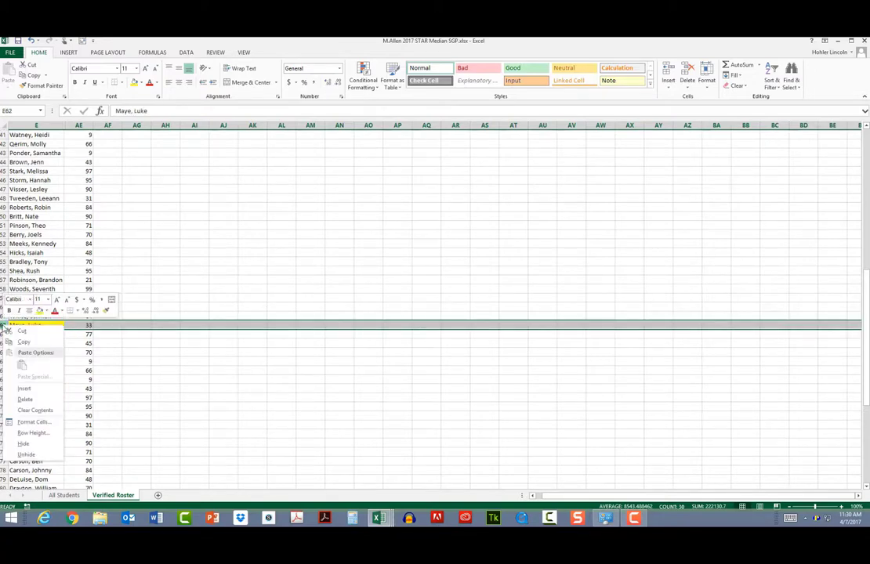
{"action": "left_click", "coordinate": [25, 399]}
{"action": "scroll", "coordinate": [286, 367], "scroll_direction": "down", "scroll_amount": 10}
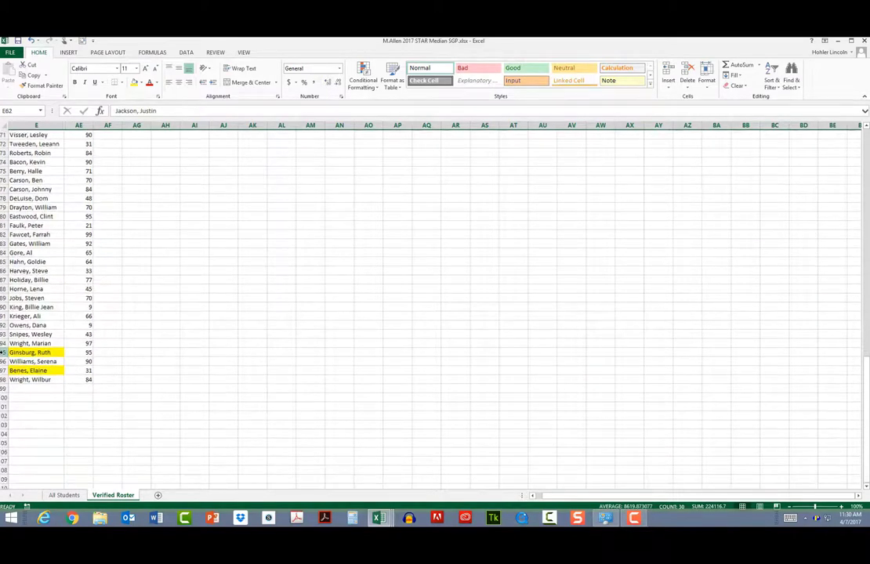
{"action": "left_click", "coordinate": [4, 352]}
{"action": "right_click", "coordinate": [3, 353]}
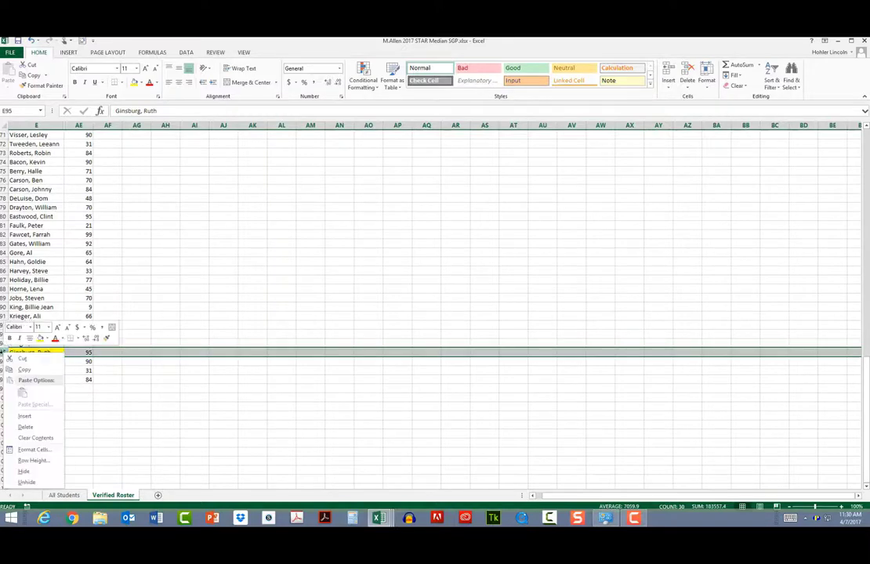
{"action": "left_click", "coordinate": [25, 427]}
{"action": "left_click", "coordinate": [4, 361]}
{"action": "right_click", "coordinate": [3, 361]}
{"action": "left_click", "coordinate": [31, 435]}
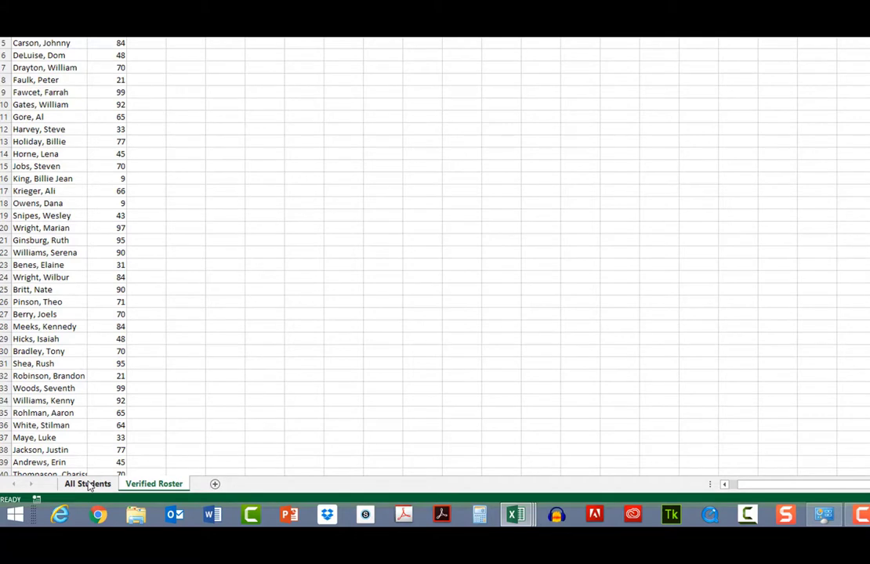
{"action": "left_click", "coordinate": [89, 486]}
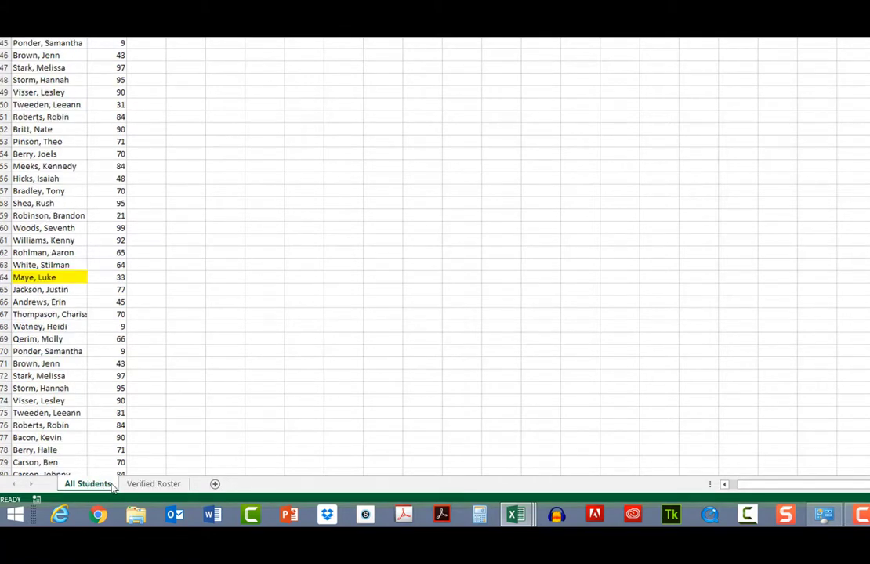
{"action": "left_click", "coordinate": [154, 485]}
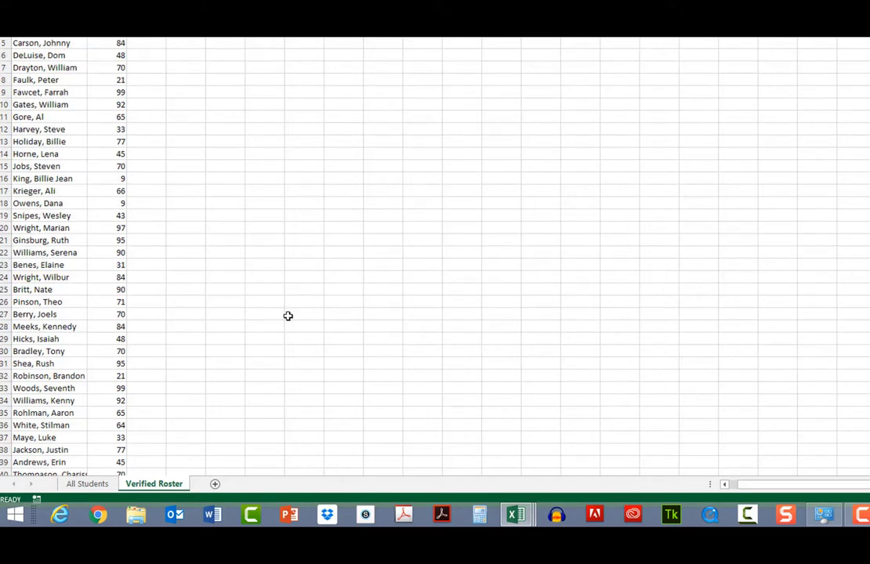
{"action": "scroll", "coordinate": [285, 322], "scroll_direction": "down", "scroll_amount": 3}
{"action": "scroll", "coordinate": [285, 323], "scroll_direction": "down", "scroll_amount": 14}
{"action": "scroll", "coordinate": [285, 324], "scroll_direction": "down", "scroll_amount": 10}
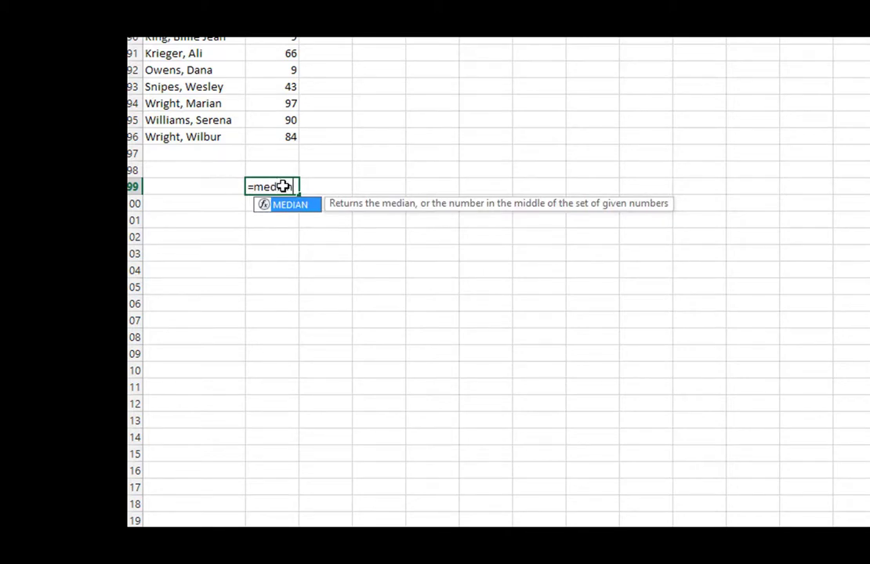
Enter =MEDIAN(AE2:AE96) in AE99, giving a Spring_SGP median of 70
{"action": "type", "text": "ian"}
{"action": "double_click", "coordinate": [288, 206]}
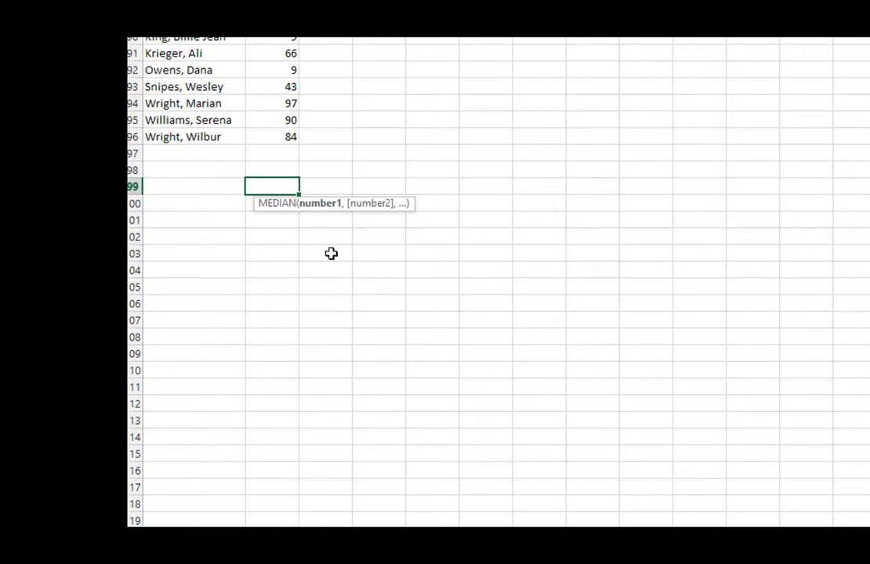
{"action": "scroll", "coordinate": [330, 253], "scroll_direction": "up", "scroll_amount": 20}
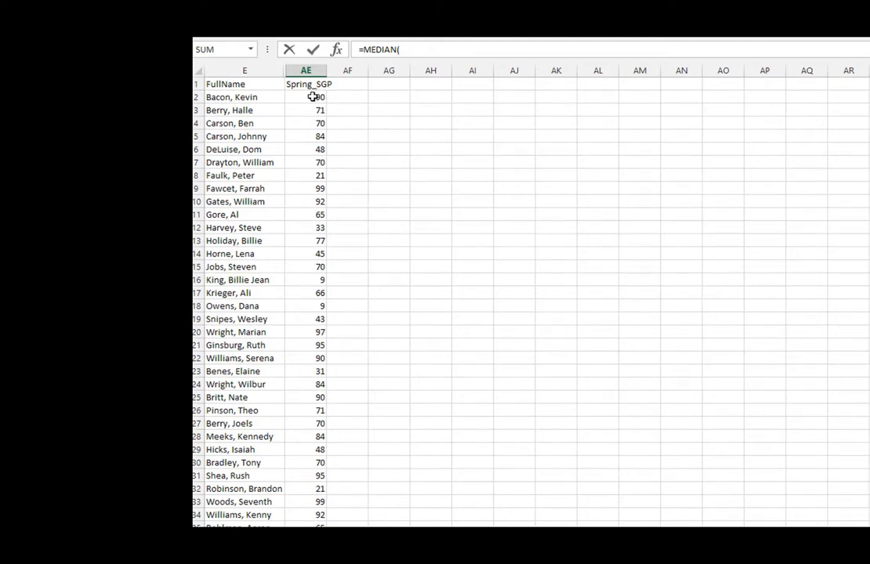
{"action": "left_click_drag", "start_coordinate": [312, 97], "coordinate": [336, 410]}
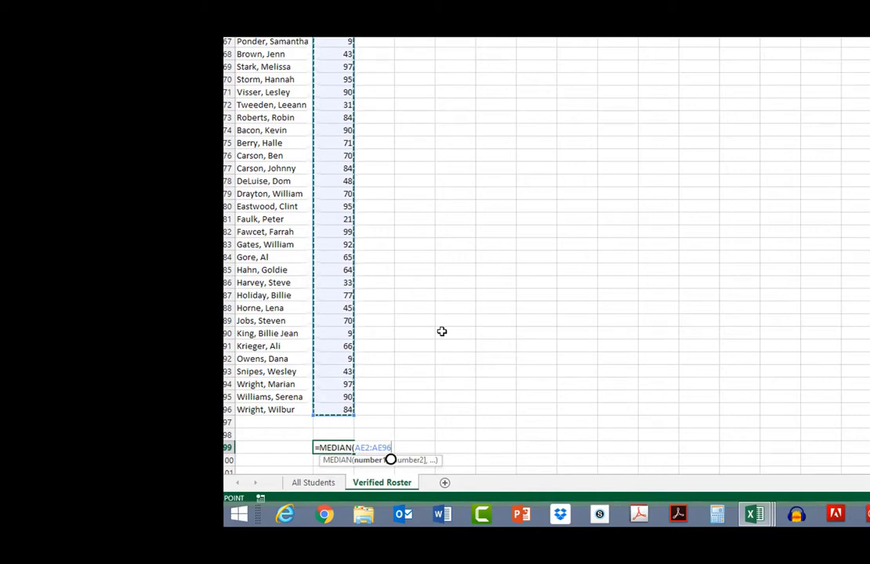
{"action": "key", "text": "Return"}
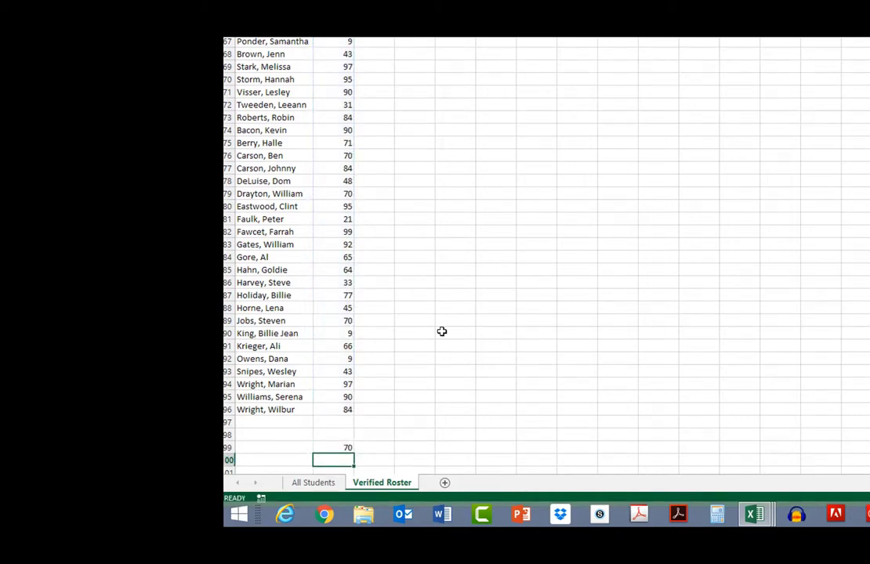
Bold the median 70 in AE99 and label it 'Median SGP' in AF99
{"action": "left_click", "coordinate": [342, 448]}
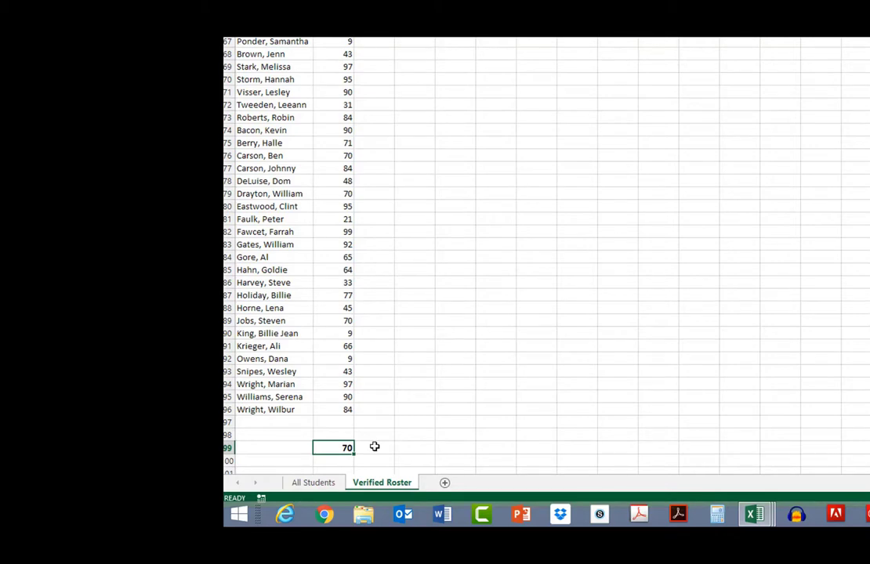
{"action": "left_click", "coordinate": [374, 446]}
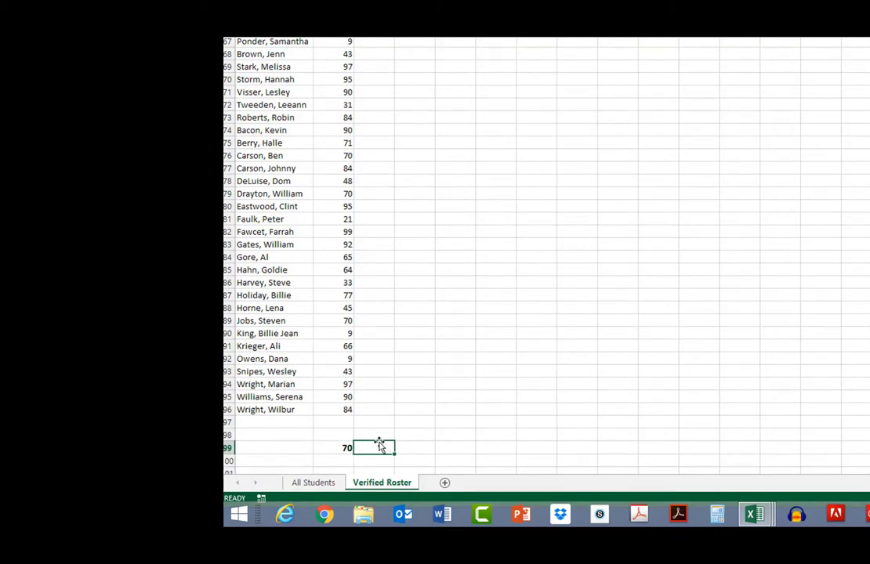
{"action": "type", "text": "Median SGP"}
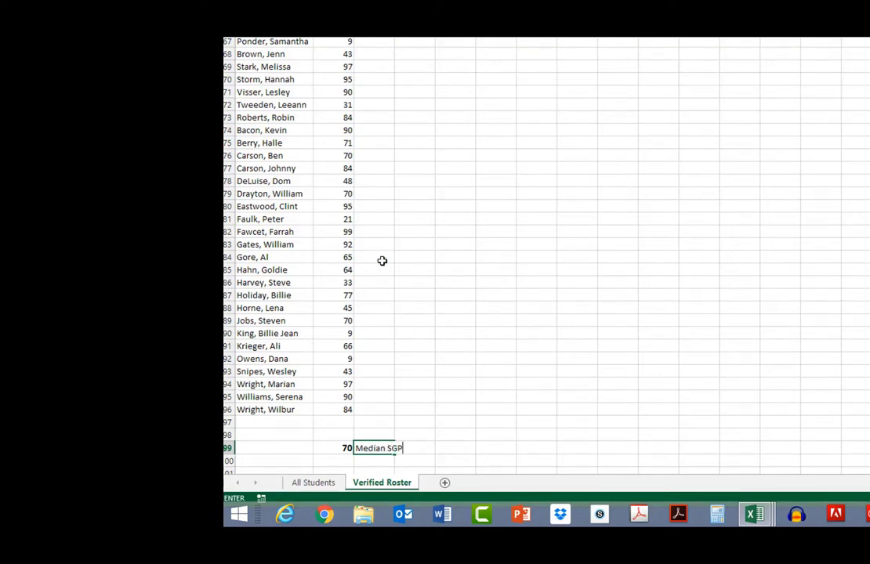
{"action": "left_click", "coordinate": [541, 181]}
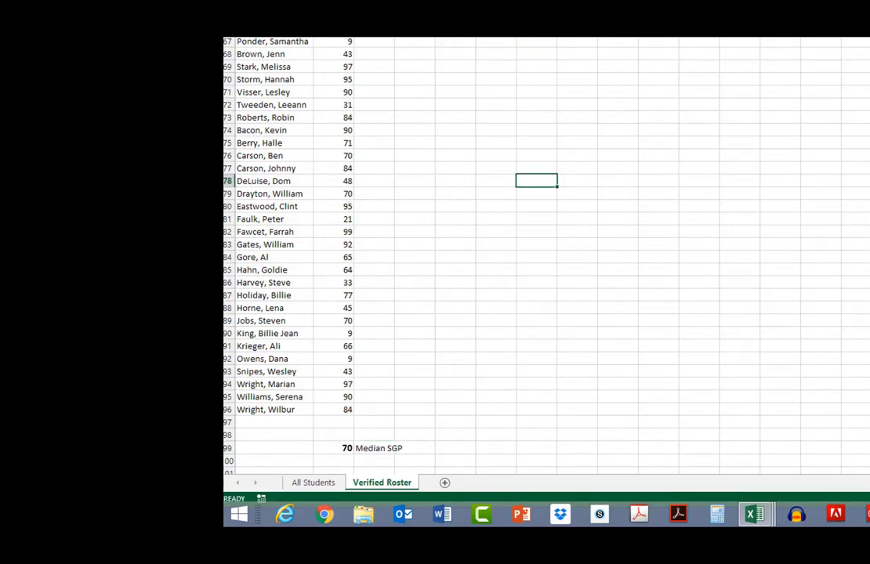